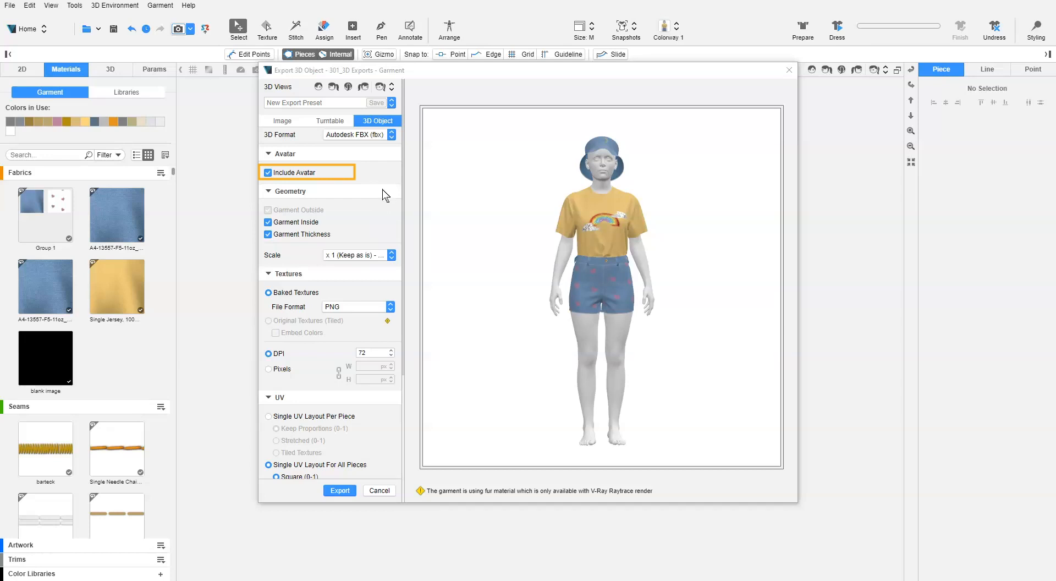
Toggle the Include Avatar, Garment Inside and Garment Thickness export options off and on again
{"action": "left_click", "coordinate": [300, 173]}
{"action": "left_click", "coordinate": [300, 174]}
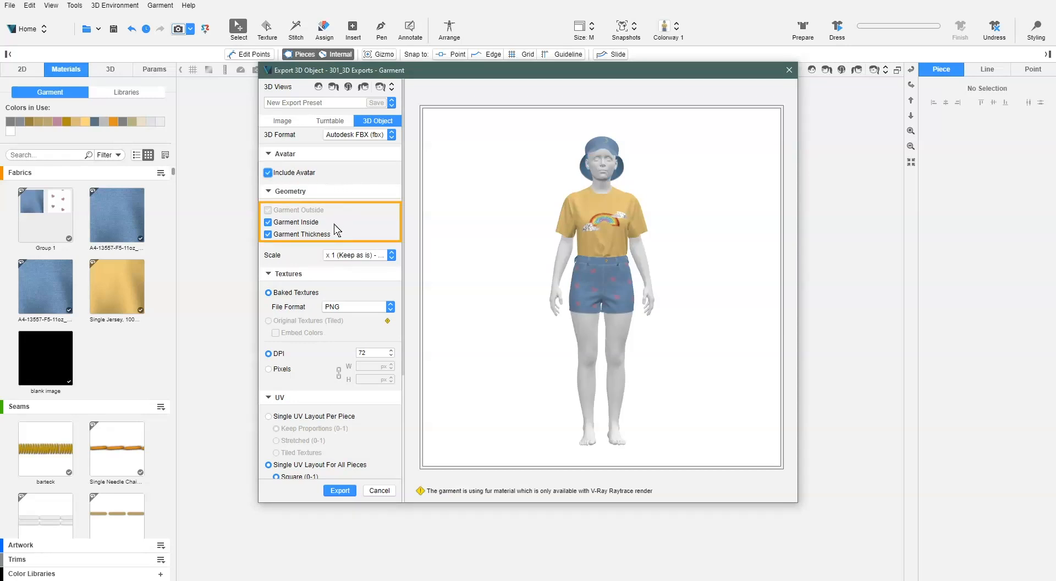
{"action": "left_click", "coordinate": [268, 223]}
{"action": "left_click", "coordinate": [268, 223]}
{"action": "left_click", "coordinate": [269, 235]}
{"action": "left_click", "coordinate": [268, 235]}
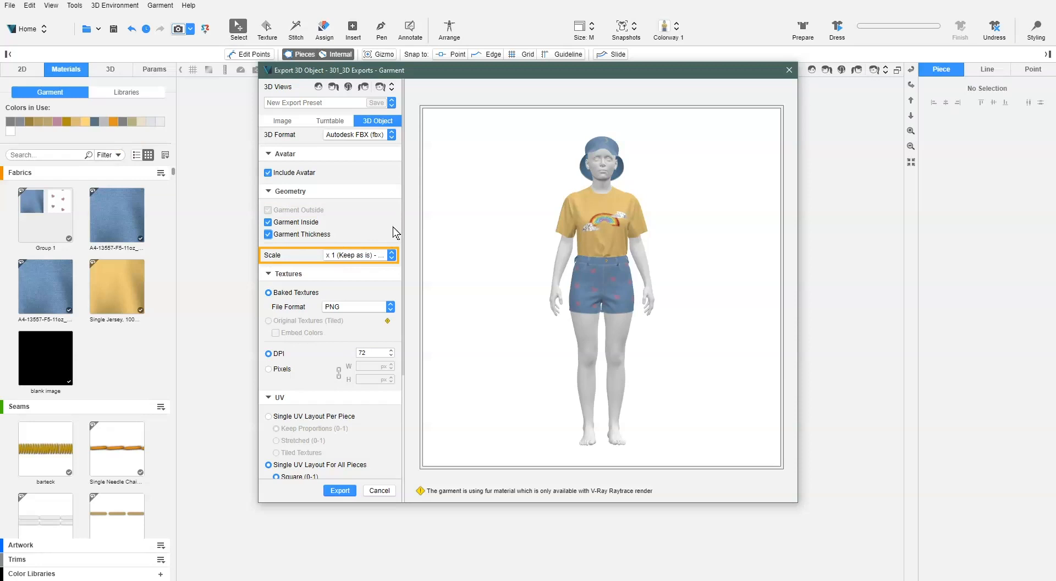
Review the available export scale factors and the file formats and availability of the texture options
{"action": "left_click", "coordinate": [392, 256]}
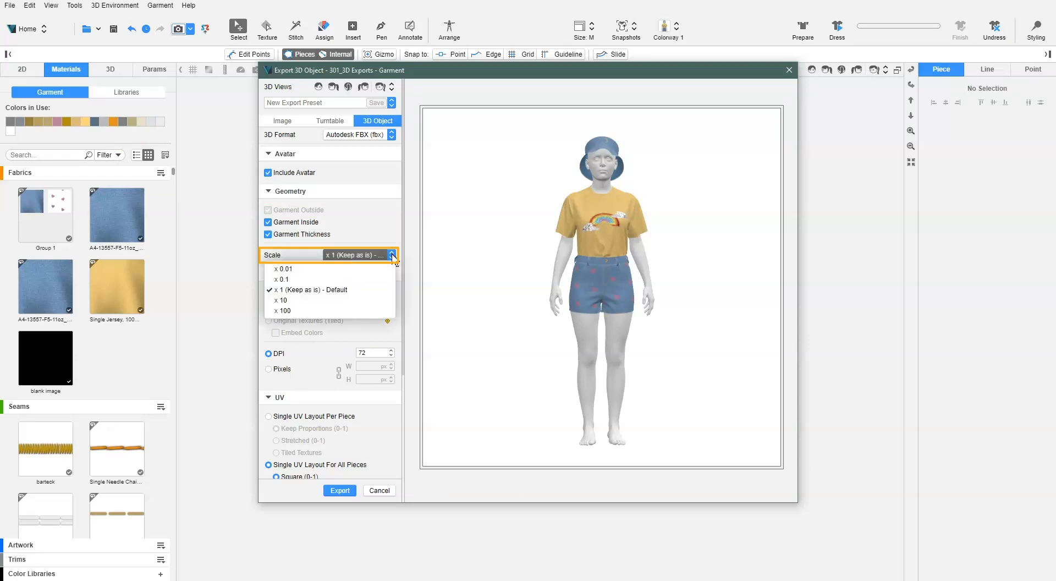
{"action": "left_click", "coordinate": [392, 256]}
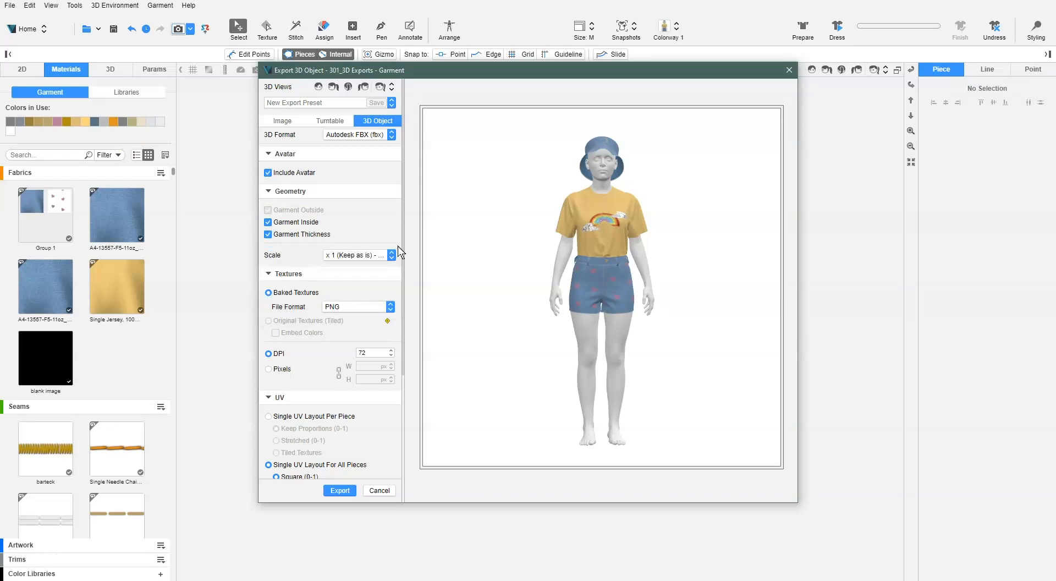
{"action": "scroll", "coordinate": [400, 253], "scroll_direction": "down", "scroll_amount": 1}
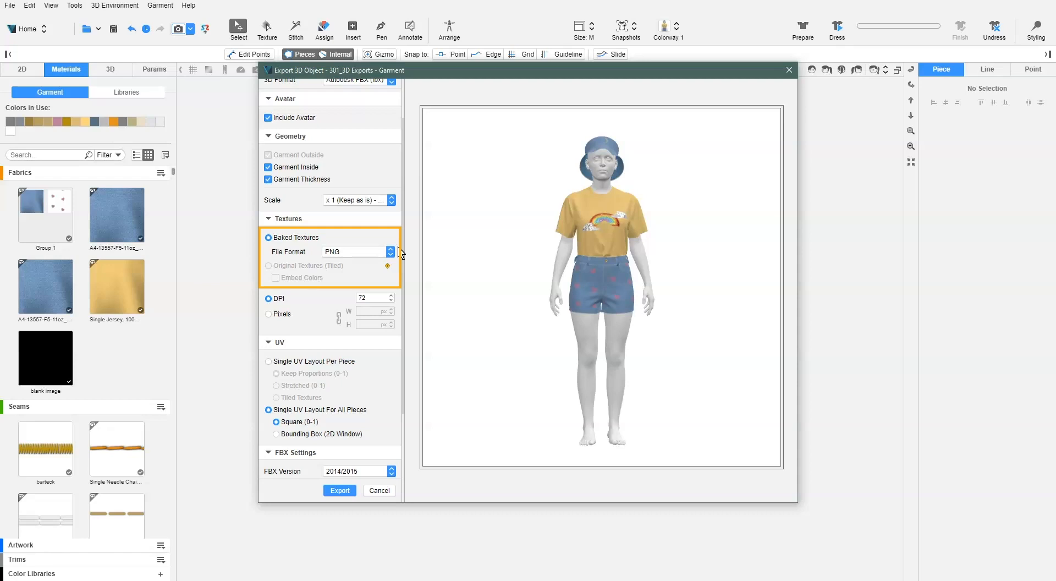
{"action": "left_click", "coordinate": [391, 252]}
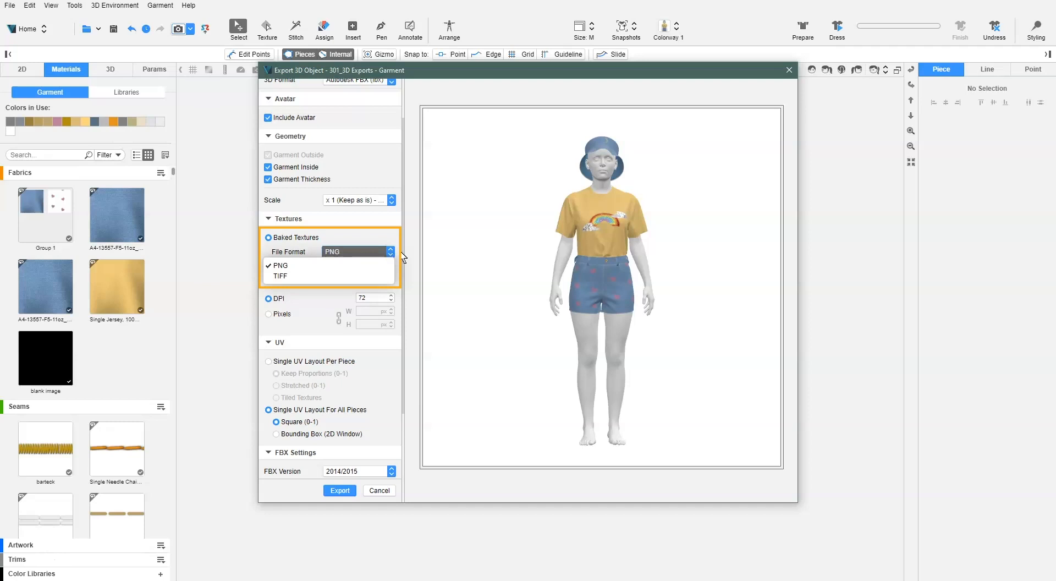
{"action": "left_click", "coordinate": [402, 253]}
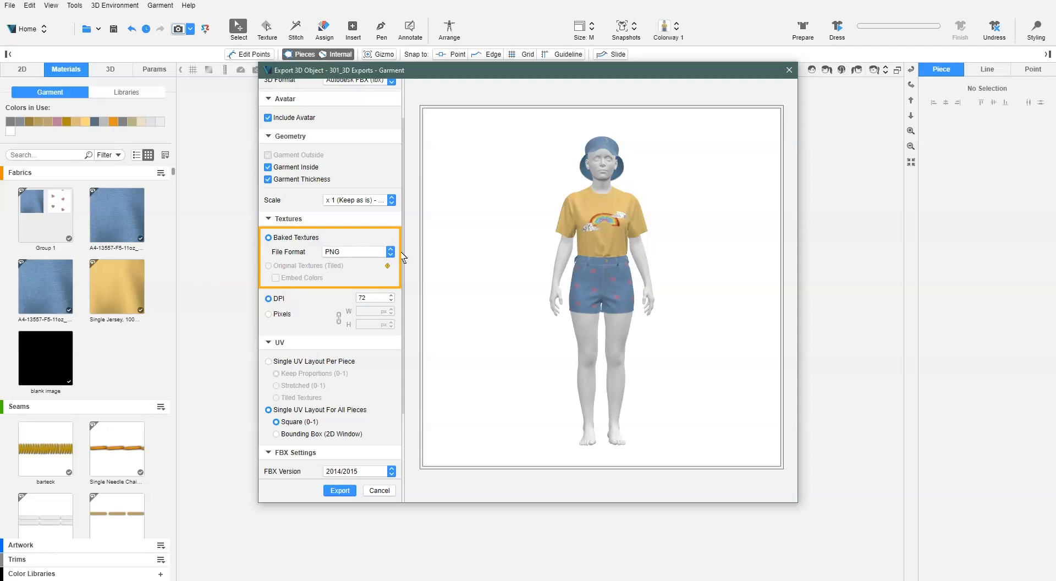
{"action": "mouse_move", "coordinate": [387, 265]}
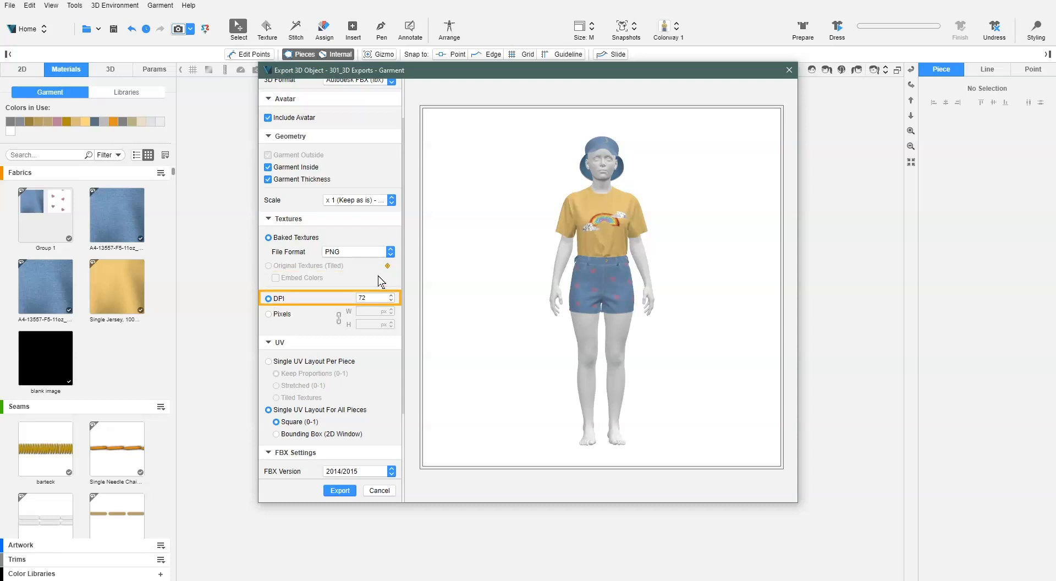
Set the texture resolution to 150 DPI
{"action": "left_click_drag", "start_coordinate": [371, 298], "coordinate": [341, 300]}
{"action": "type", "text": "150"}
{"action": "left_click", "coordinate": [402, 291]}
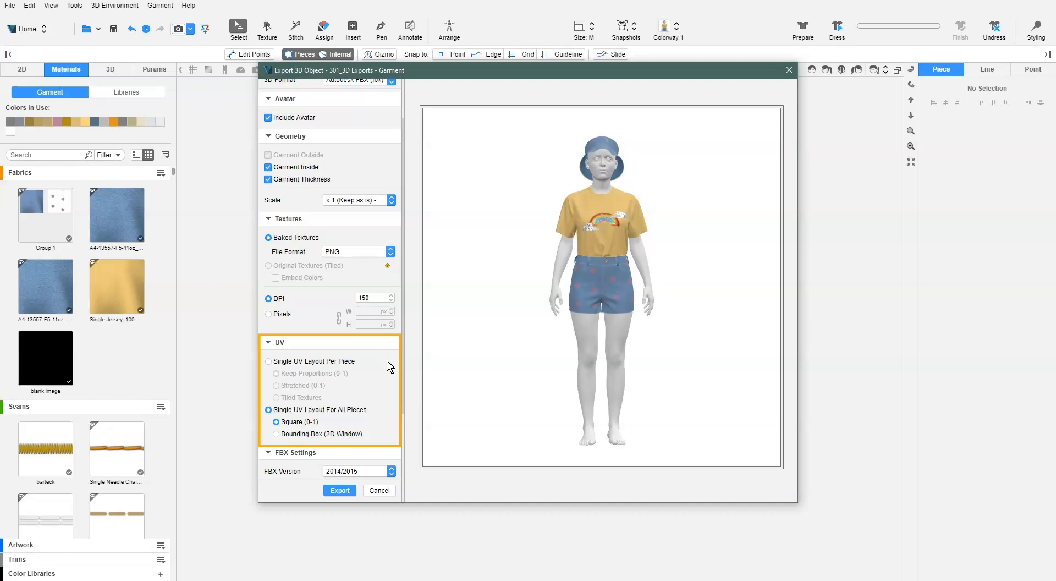
Try the Single UV Layout Per Piece option with Stretched (0-1), and return to Single UV Layout For All Pieces
{"action": "left_click", "coordinate": [268, 362]}
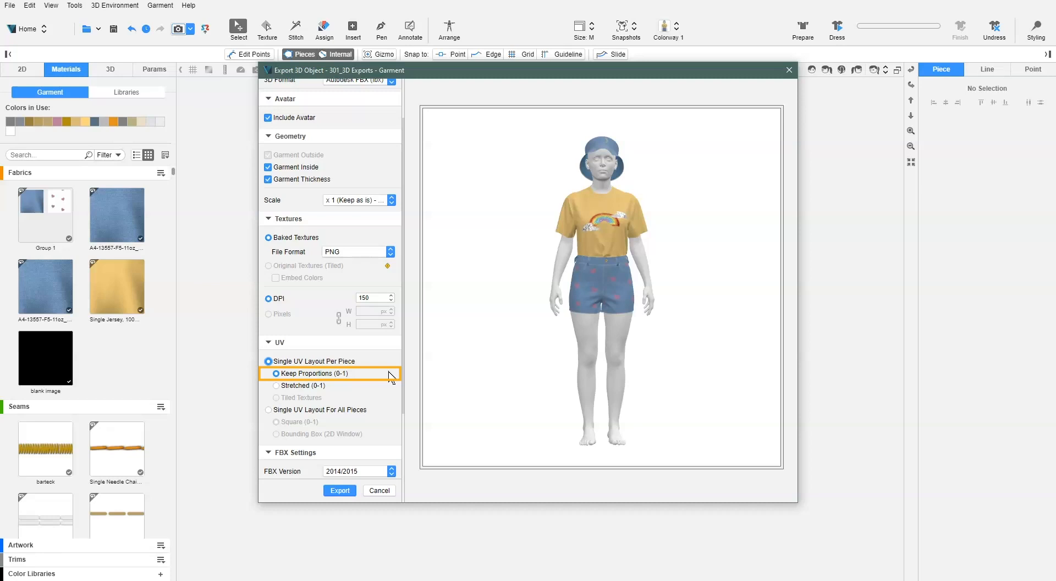
{"action": "left_click", "coordinate": [277, 386]}
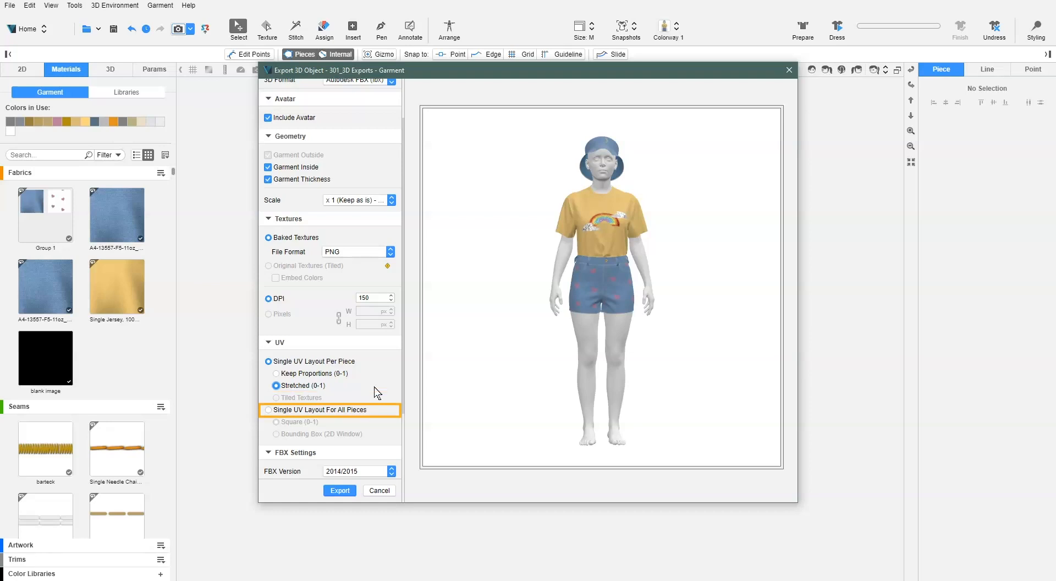
{"action": "left_click", "coordinate": [269, 410]}
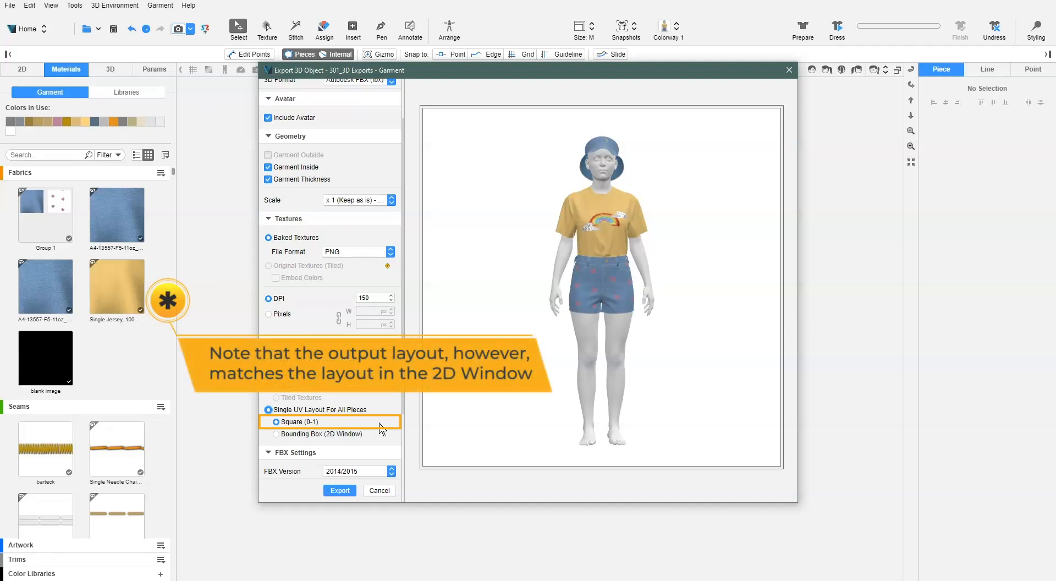
Set the UV layout for all pieces to Bounding Box (2D Window) and define the texture resolution in pixels
{"action": "left_click", "coordinate": [329, 435]}
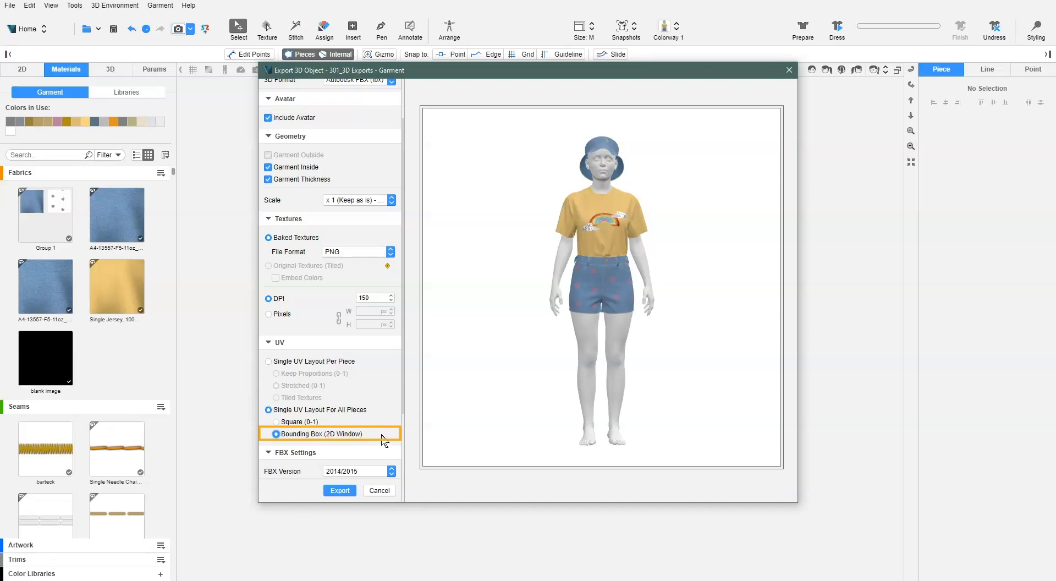
{"action": "left_click", "coordinate": [279, 316]}
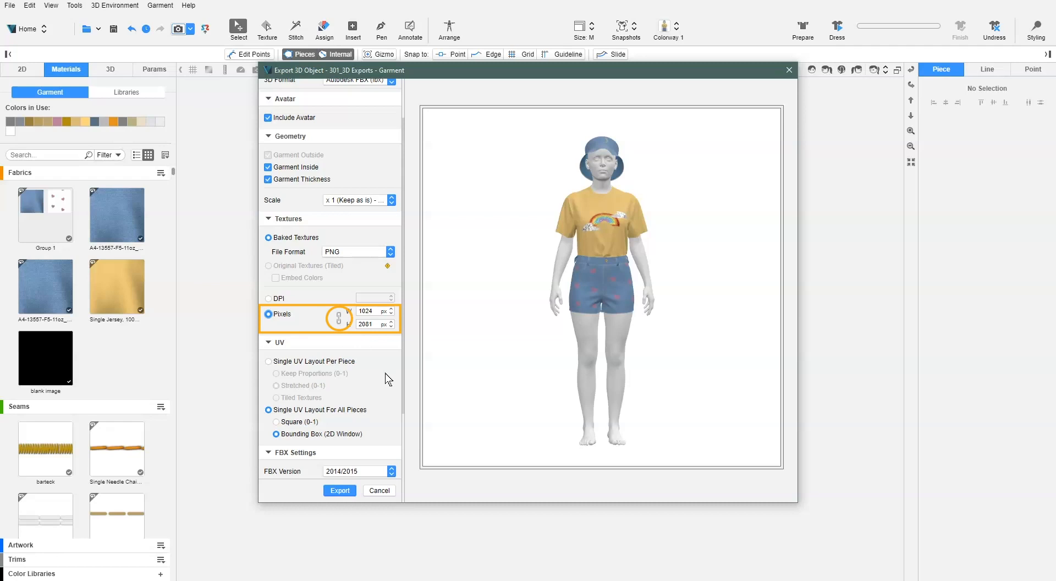
Include all colorways in the export except the third one with the green shirt
{"action": "scroll", "coordinate": [388, 379], "scroll_direction": "down", "scroll_amount": 5}
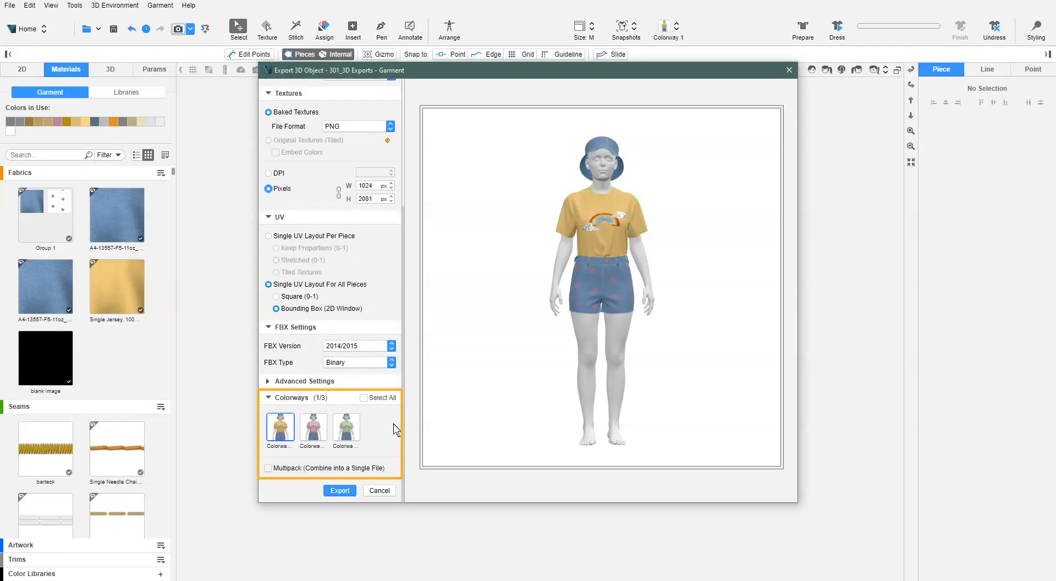
{"action": "left_click", "coordinate": [364, 398]}
{"action": "left_click", "coordinate": [346, 428]}
{"action": "scroll", "coordinate": [349, 440], "scroll_direction": "up", "scroll_amount": 1}
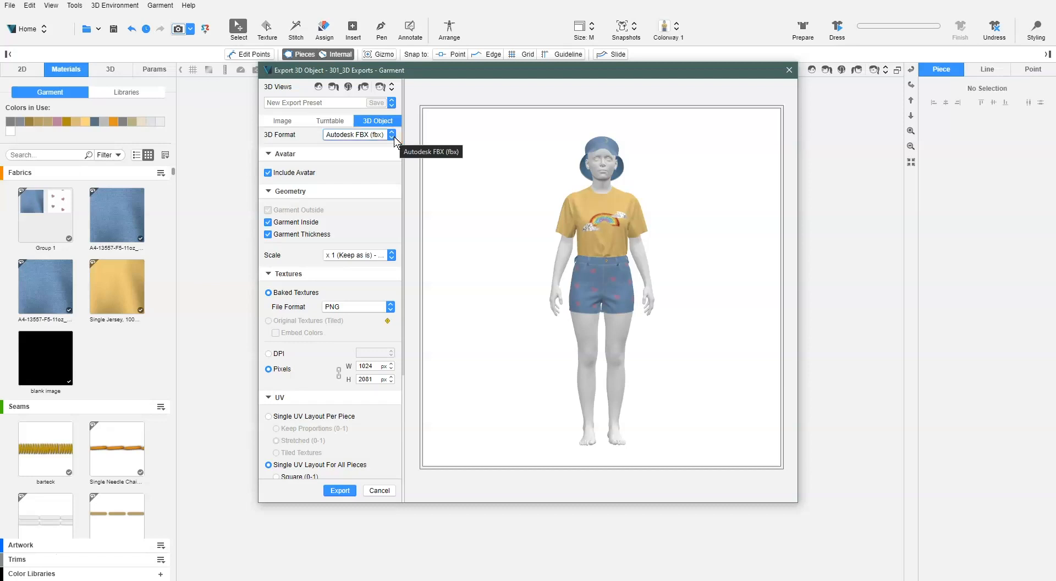
Review the FBX Version and FBX Type options and expand the Advanced Settings
{"action": "scroll", "coordinate": [389, 350], "scroll_direction": "down", "scroll_amount": 5}
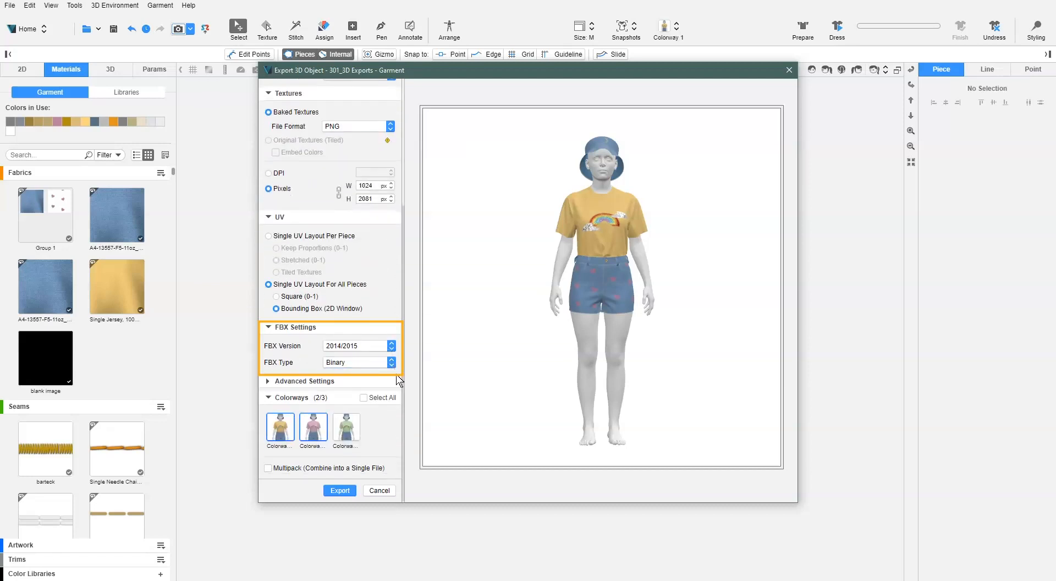
{"action": "left_click", "coordinate": [391, 346]}
{"action": "left_click", "coordinate": [391, 346]}
{"action": "left_click", "coordinate": [391, 362]}
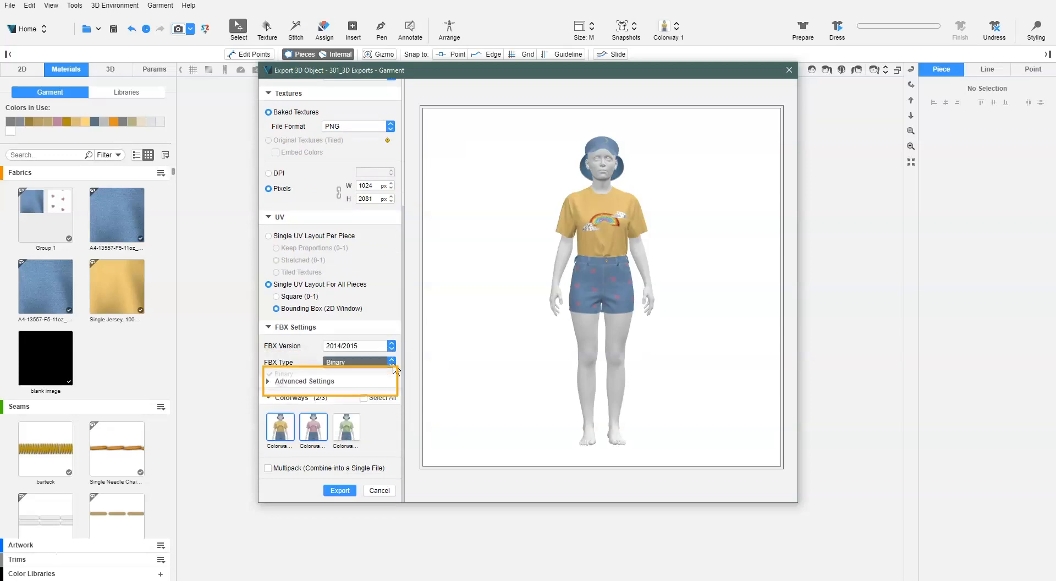
{"action": "left_click", "coordinate": [400, 360]}
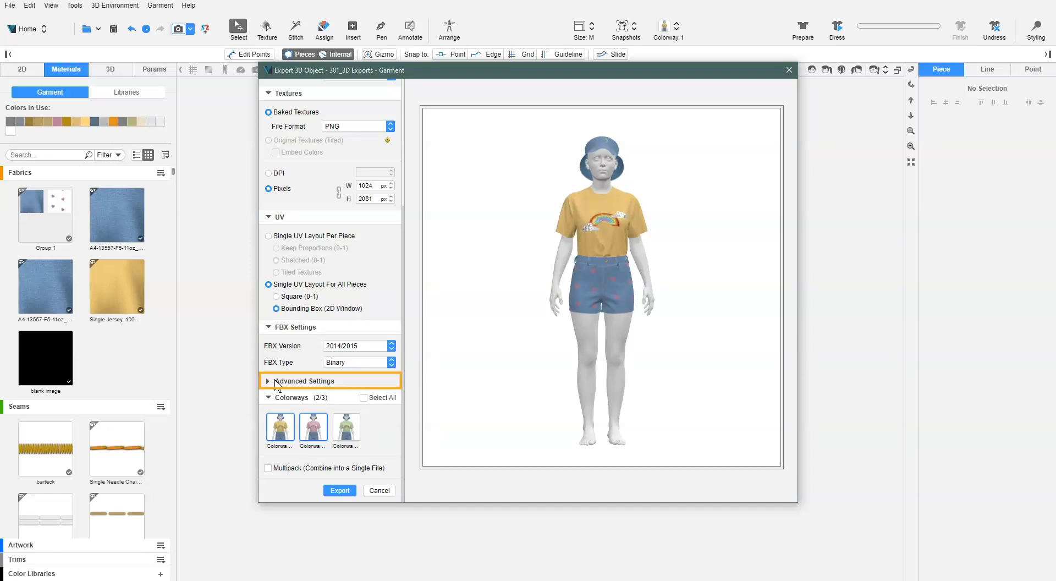
{"action": "left_click", "coordinate": [318, 383]}
{"action": "scroll", "coordinate": [396, 374], "scroll_direction": "down", "scroll_amount": 3}
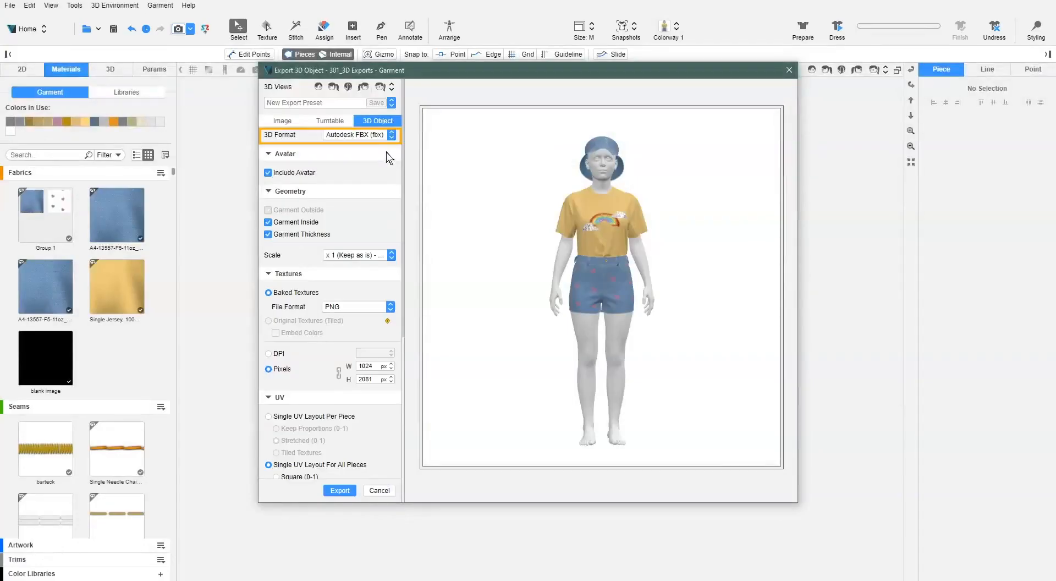
Change the 3D export format to glTF v2 (gltf)
{"action": "left_click", "coordinate": [379, 134]}
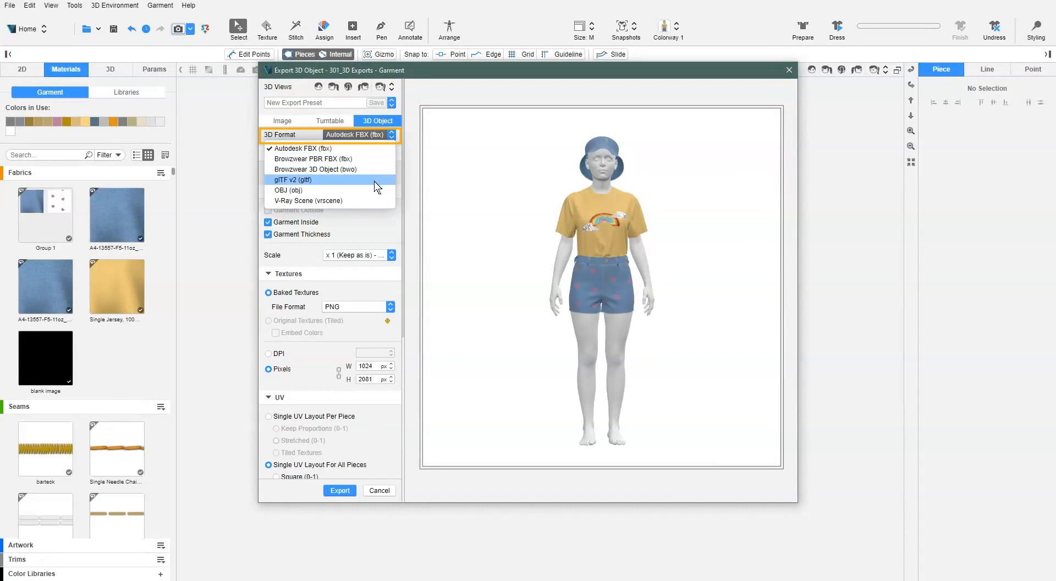
{"action": "left_click", "coordinate": [378, 180]}
Review the available choices for glTF Type, Alpha Mode and PBR Model in the glTF settings
{"action": "scroll", "coordinate": [383, 276], "scroll_direction": "down", "scroll_amount": 5}
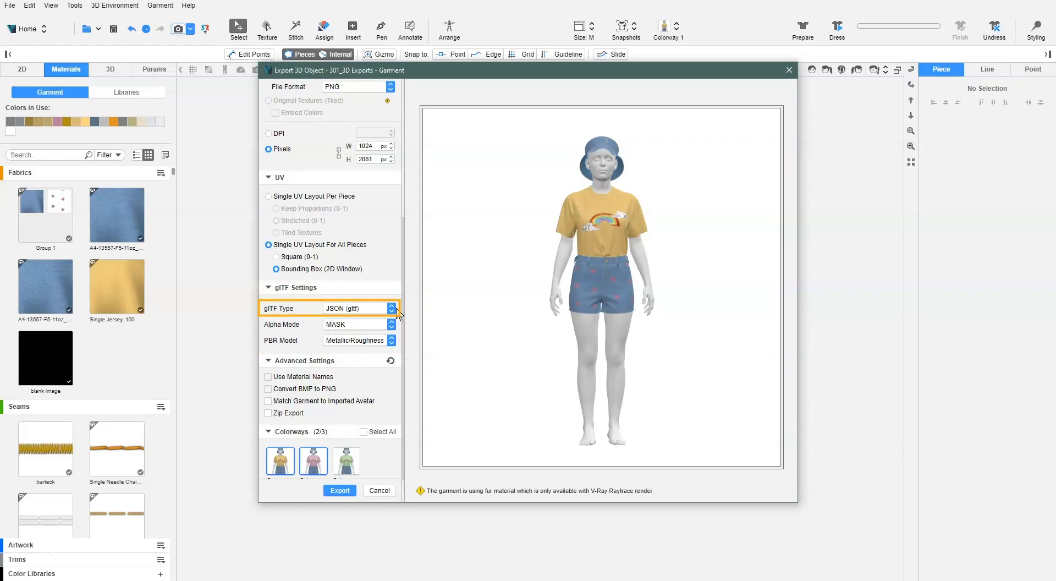
{"action": "left_click", "coordinate": [391, 309]}
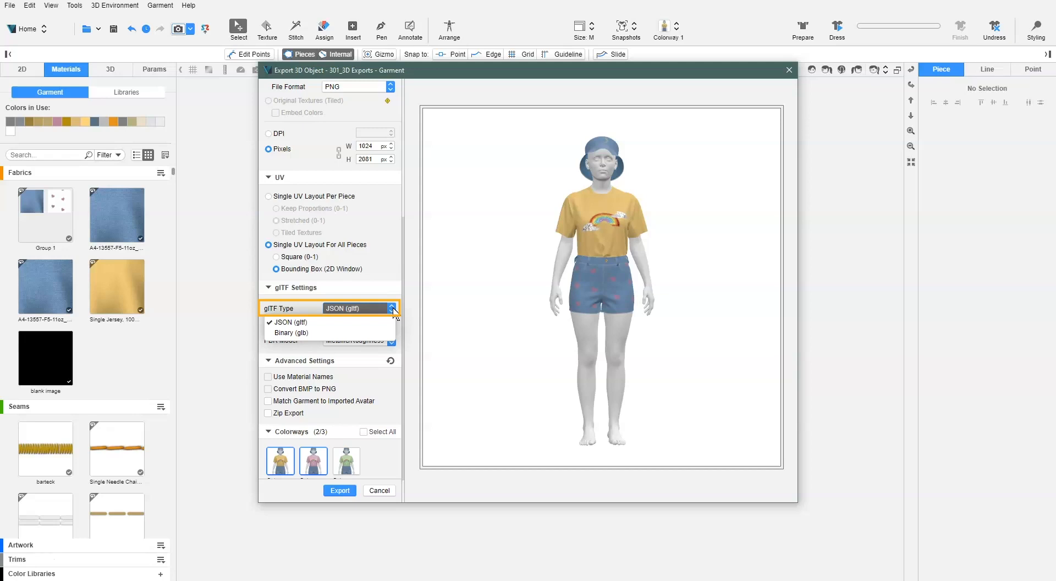
{"action": "left_click", "coordinate": [393, 309]}
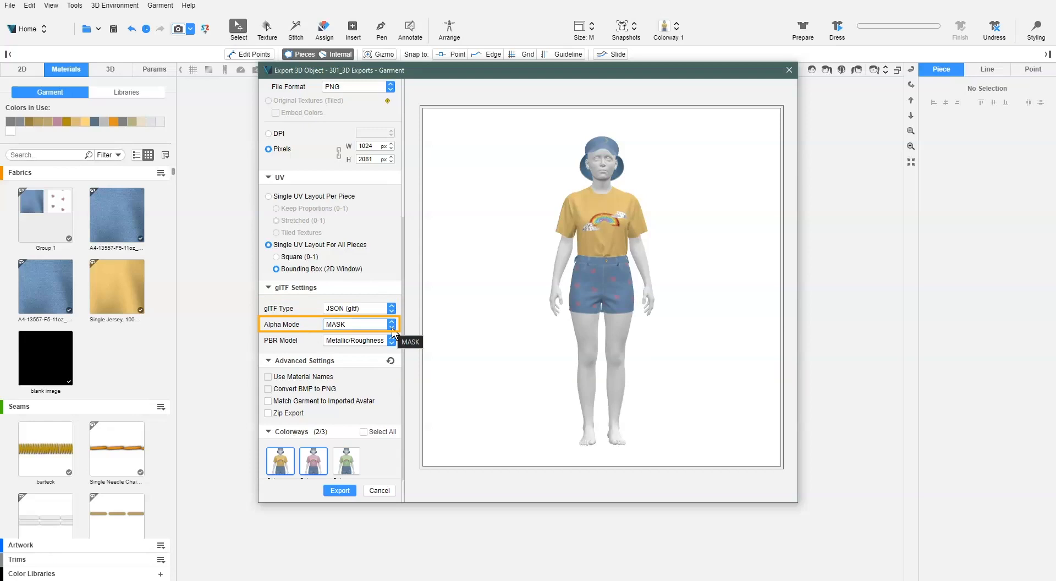
{"action": "left_click", "coordinate": [393, 328]}
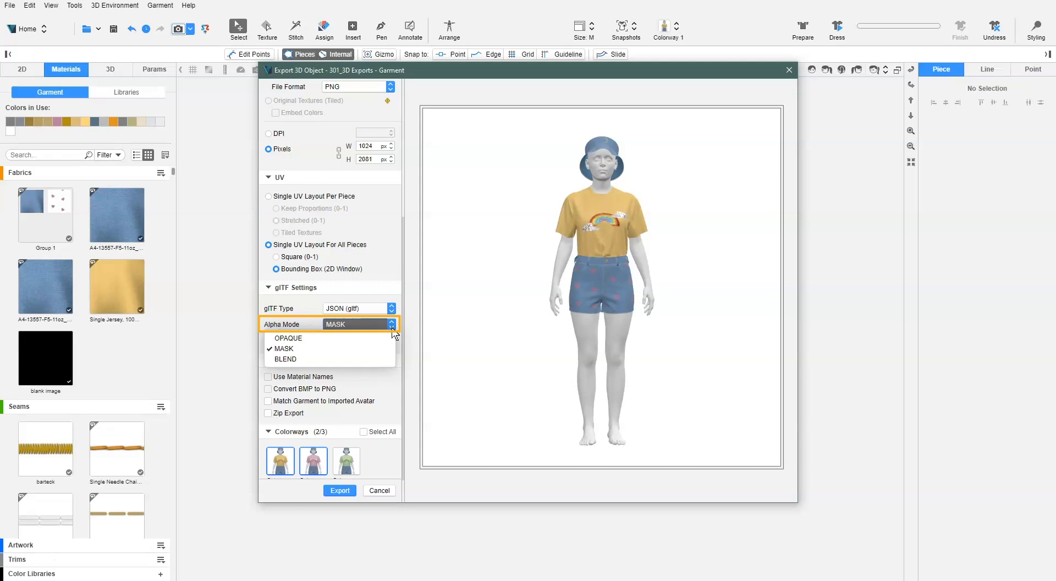
{"action": "left_click", "coordinate": [400, 329]}
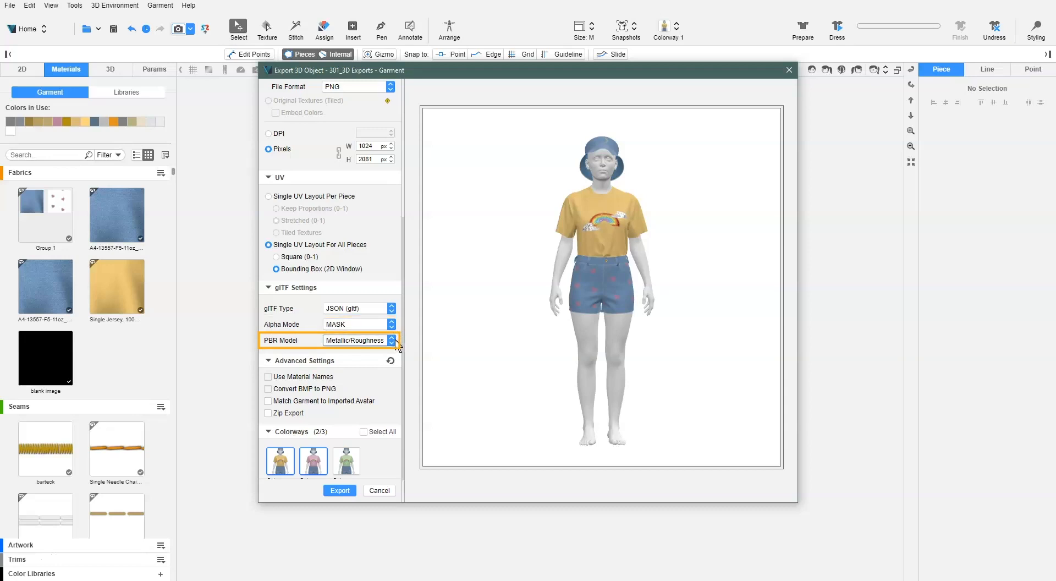
{"action": "left_click", "coordinate": [393, 349]}
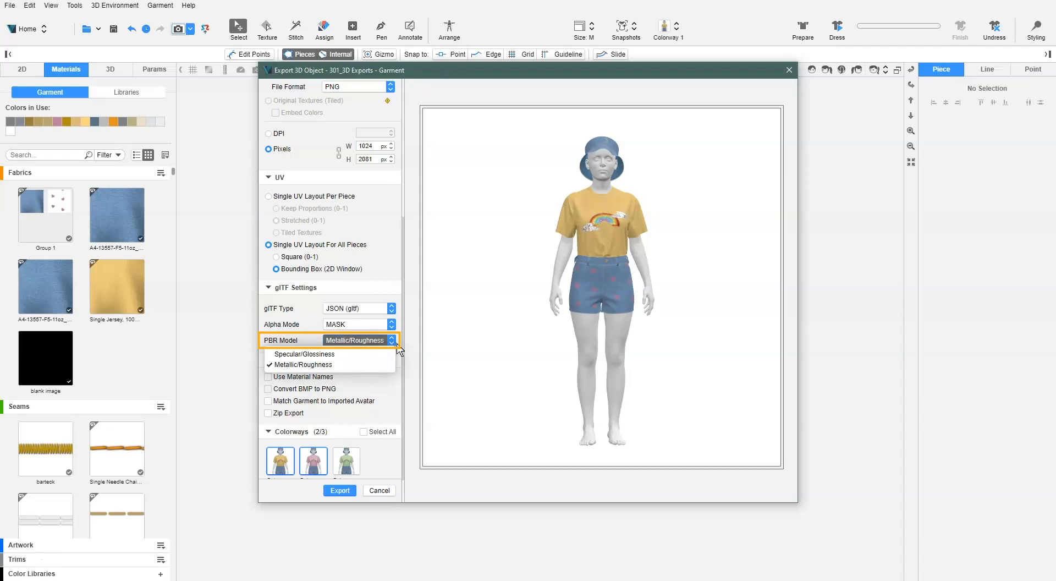
{"action": "left_click", "coordinate": [401, 349]}
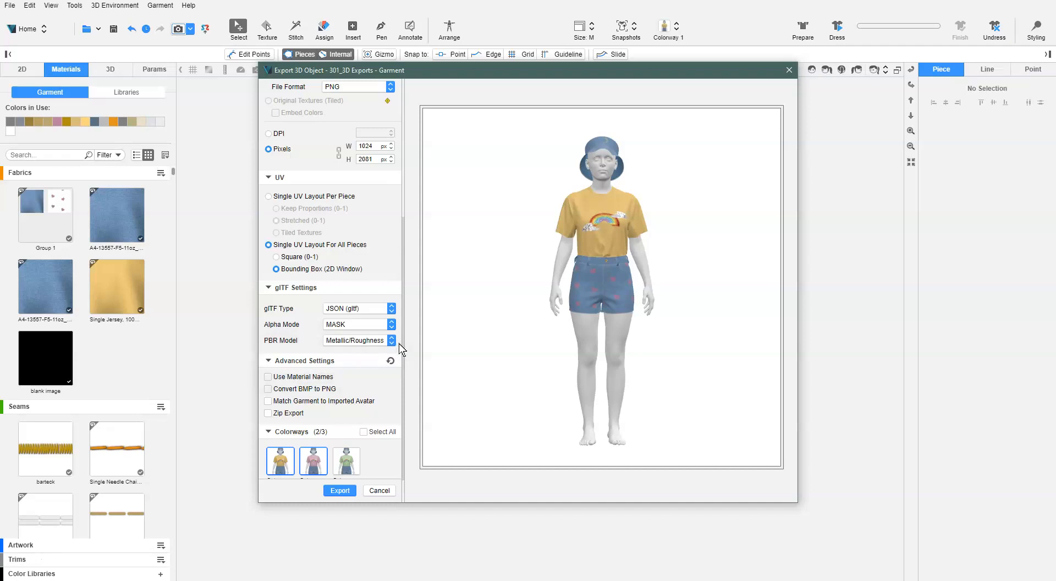